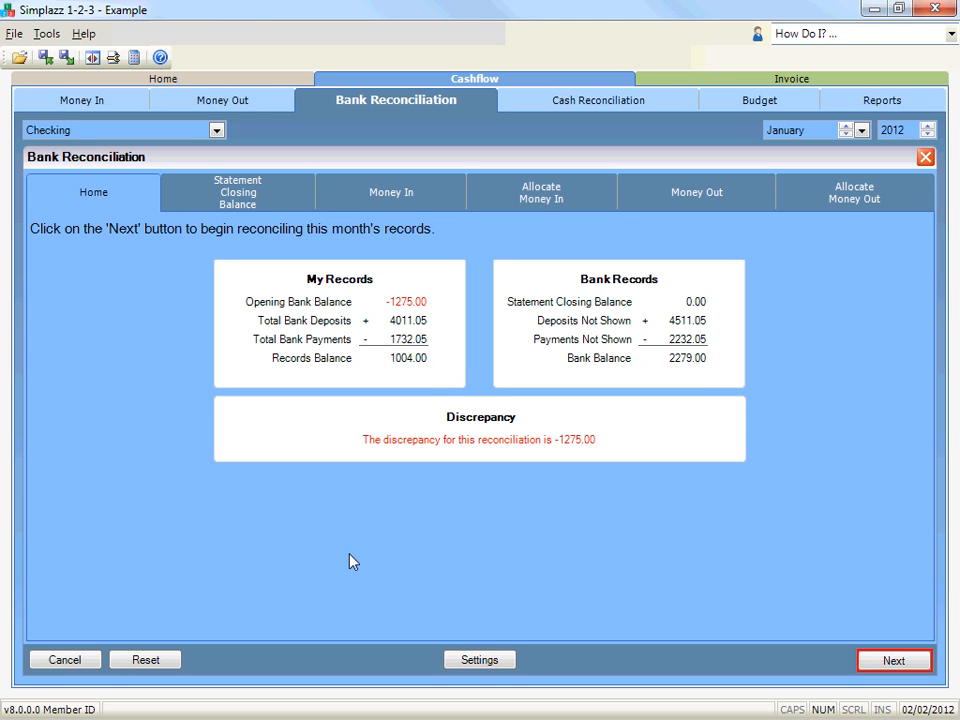
Step: Begin the January 2012 bank reconciliation, set the statement closing balance to 1004 and continue to the deposits
{"action": "left_click", "coordinate": [873, 660]}
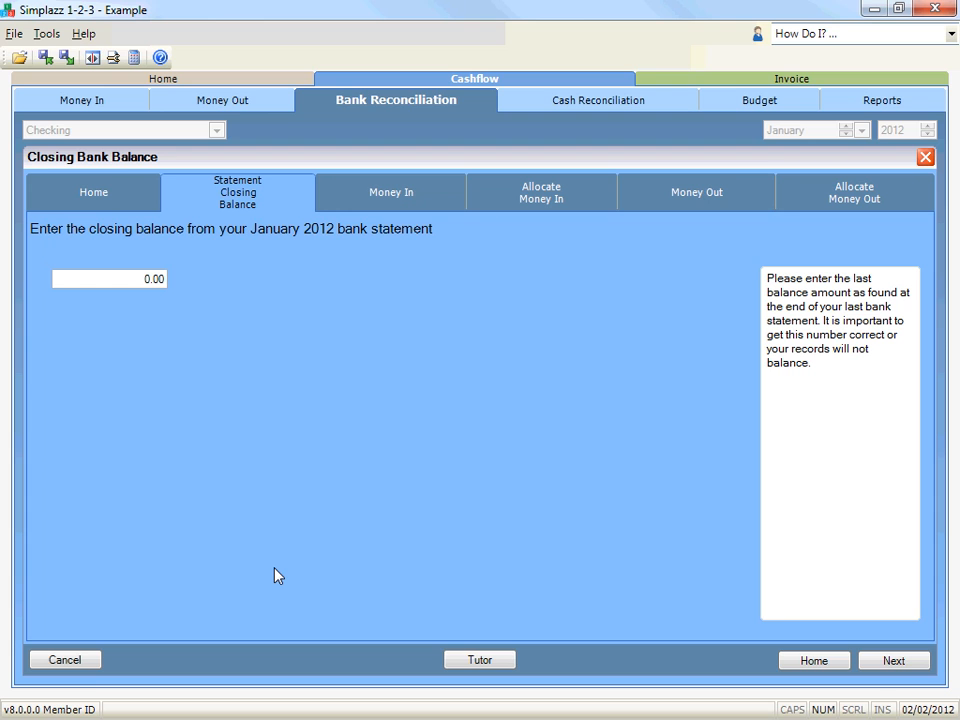
{"action": "left_click", "coordinate": [137, 279]}
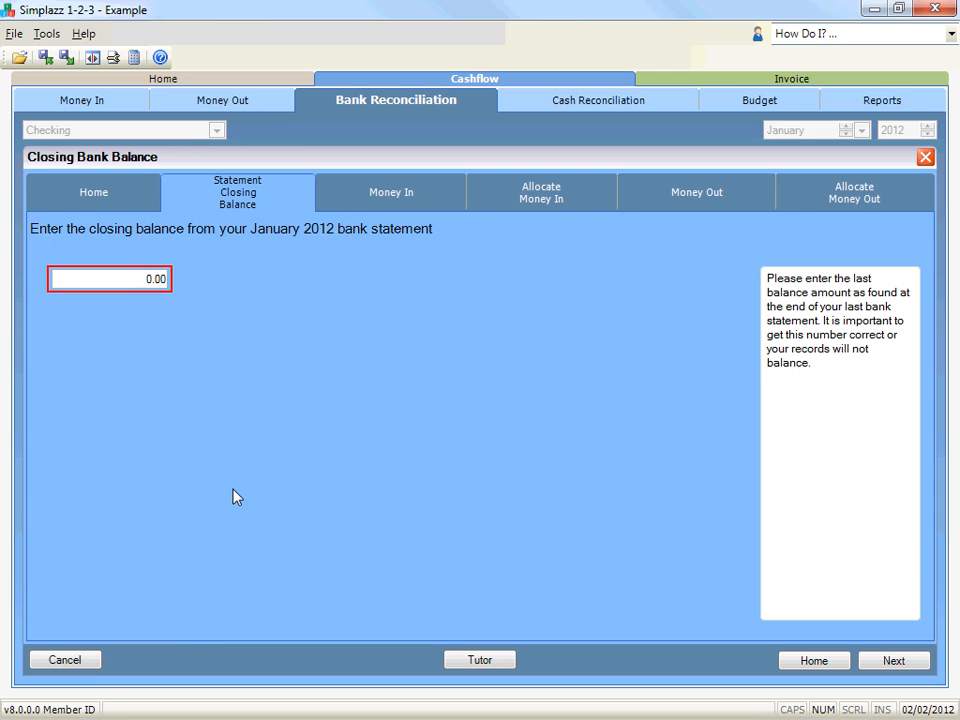
{"action": "key", "text": "BackSpace"}
{"action": "key", "text": "BackSpace"}
{"action": "key", "text": "BackSpace"}
{"action": "key", "text": "BackSpace"}
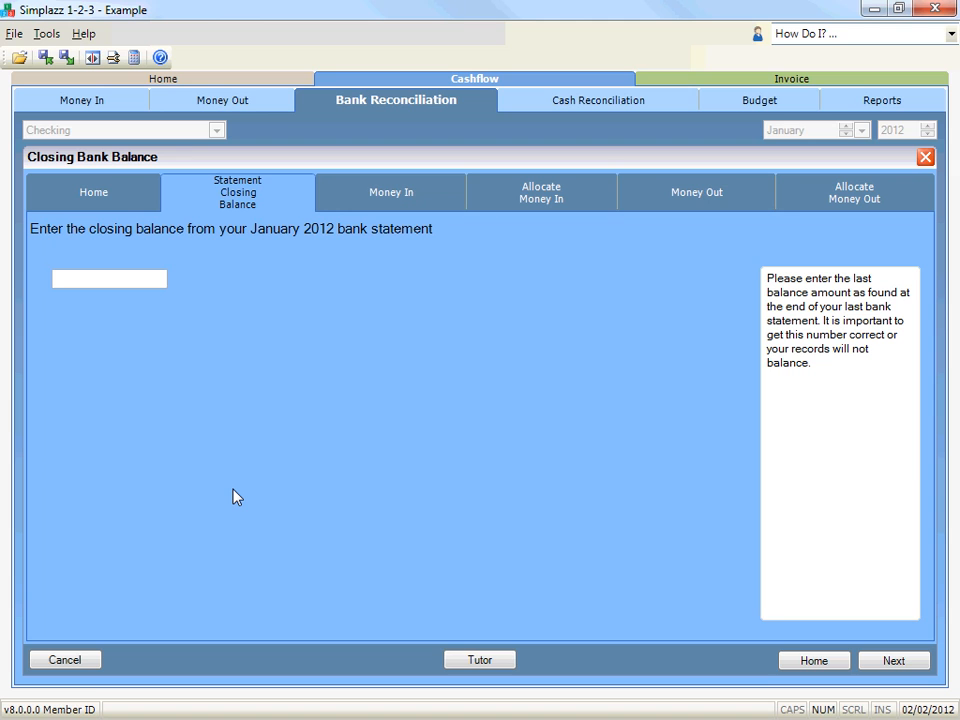
{"action": "type", "text": "1004"}
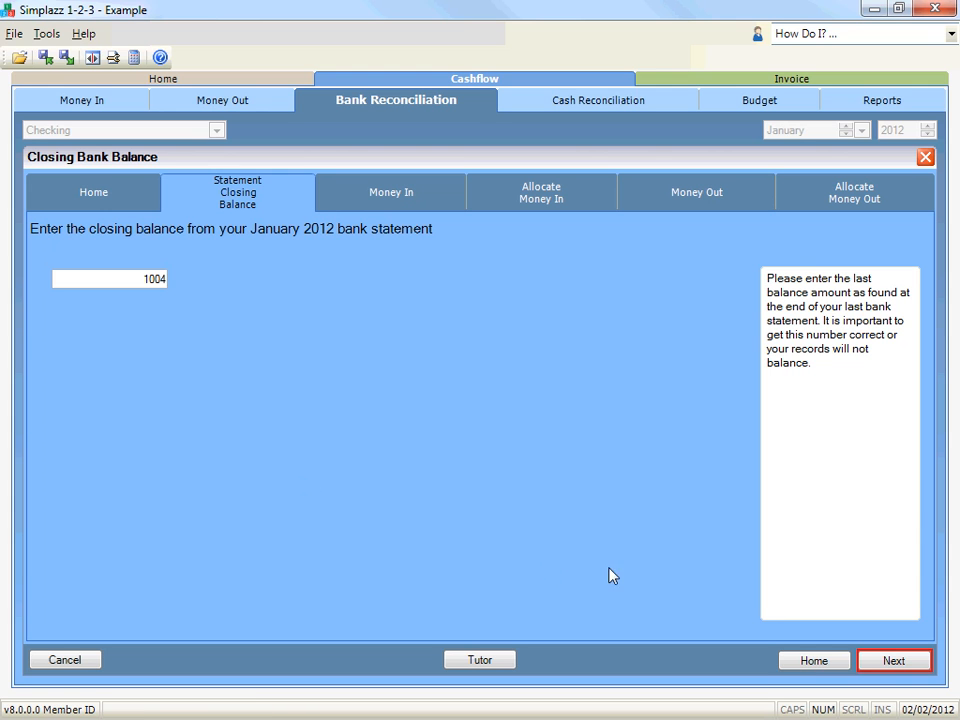
{"action": "left_click", "coordinate": [876, 665]}
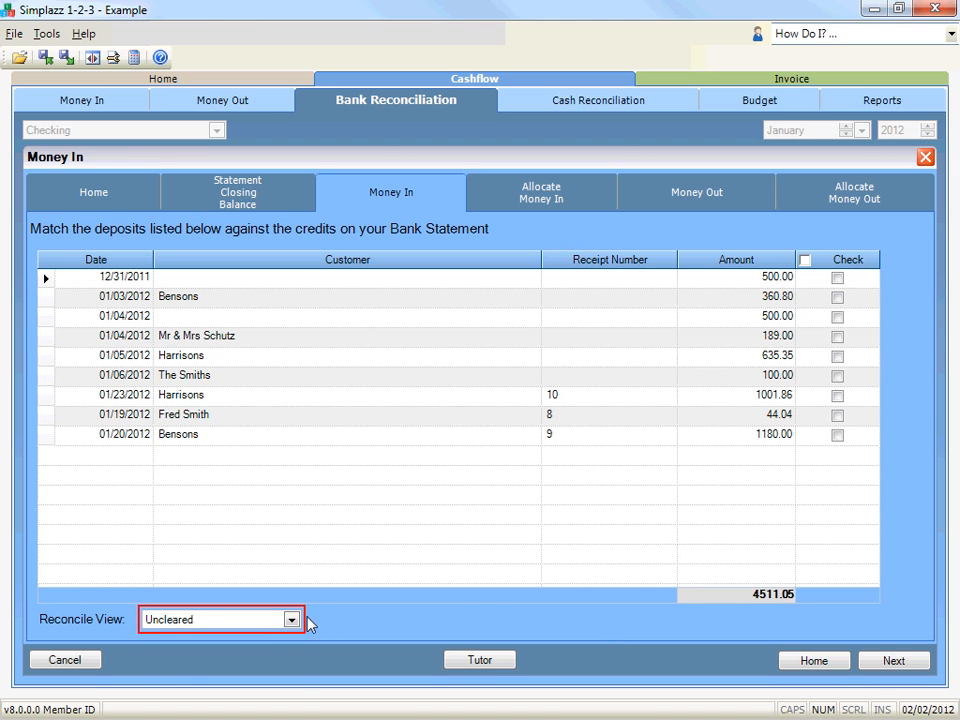
{"action": "left_click", "coordinate": [291, 620]}
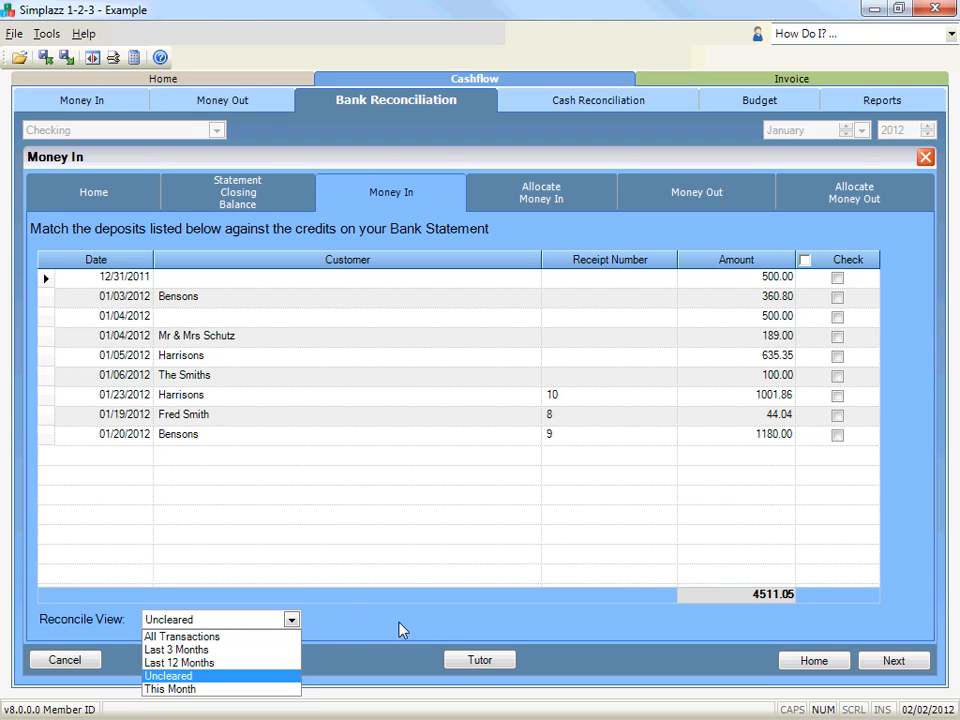
{"action": "left_click", "coordinate": [652, 617]}
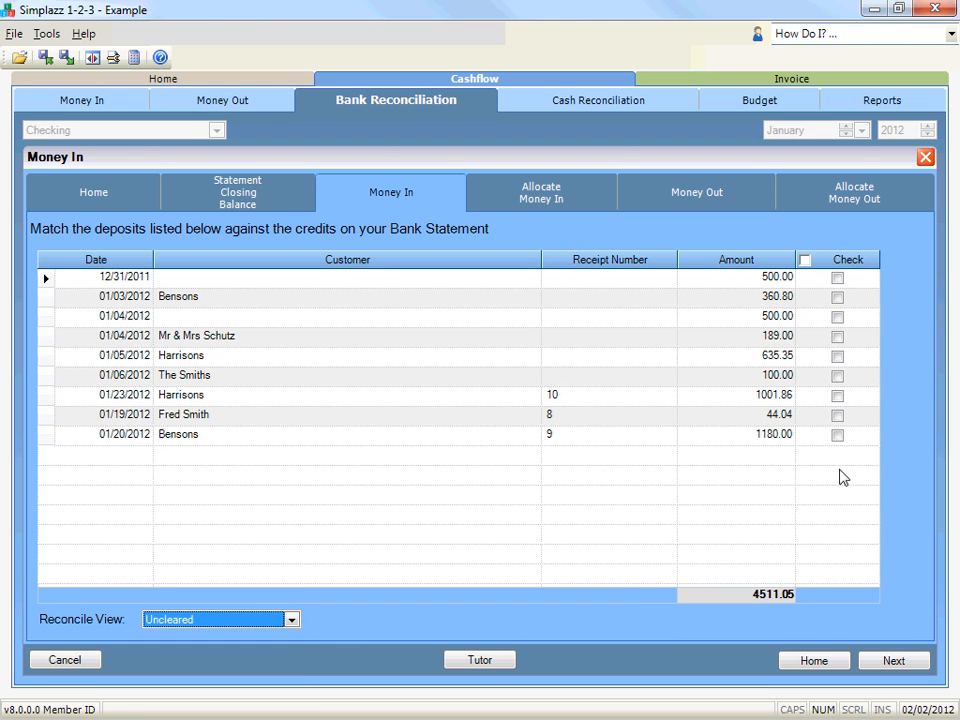
{"action": "left_click", "coordinate": [837, 435]}
{"action": "left_click", "coordinate": [837, 414]}
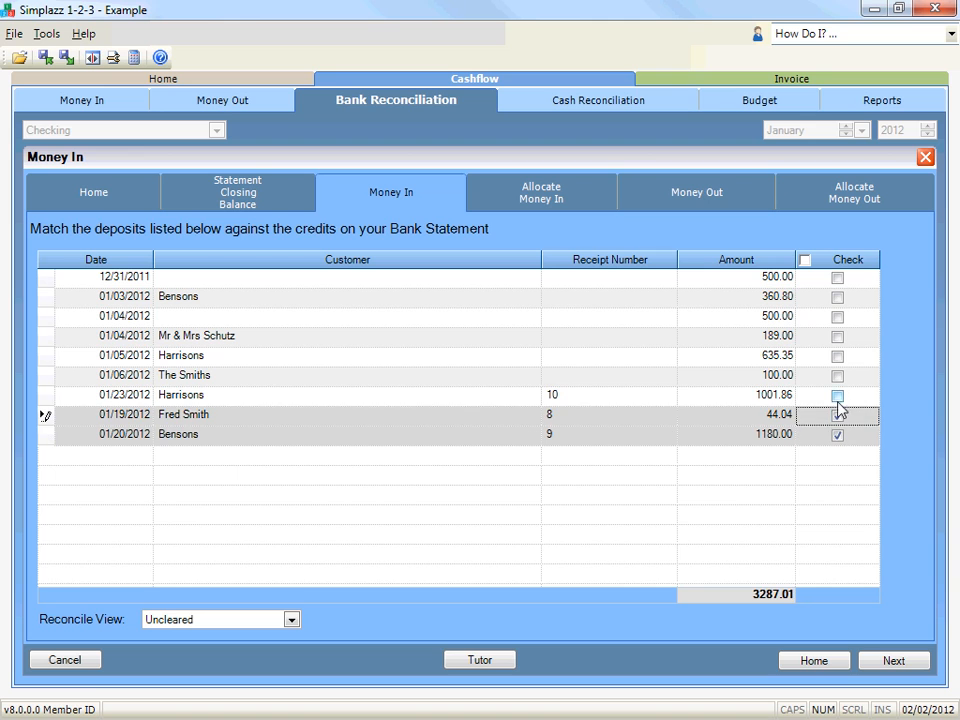
{"action": "left_click", "coordinate": [837, 395]}
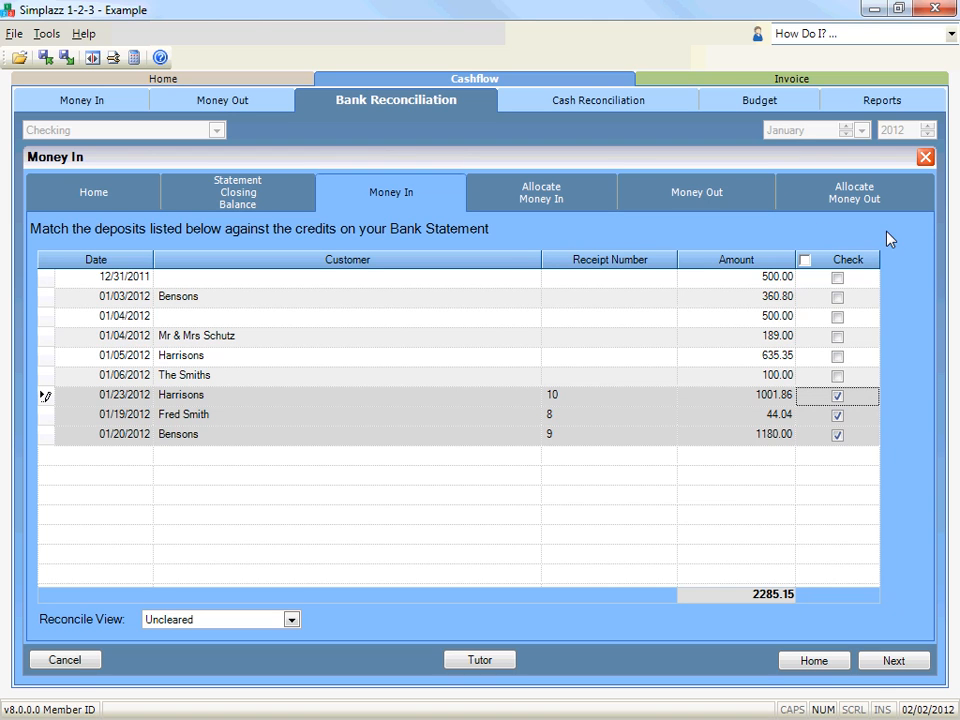
{"action": "left_click", "coordinate": [837, 375]}
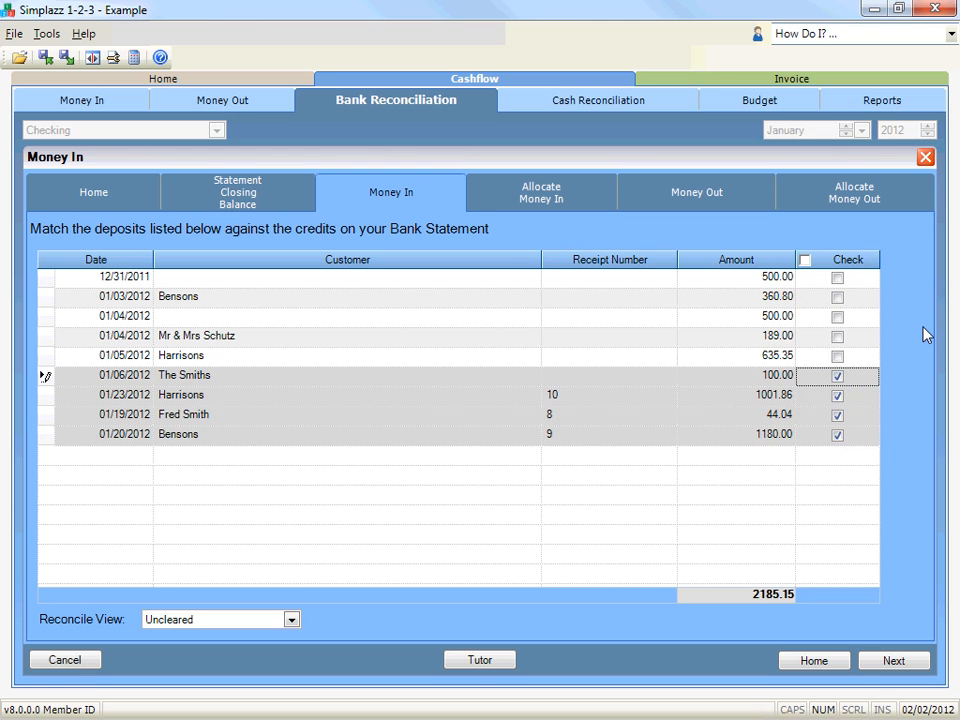
{"action": "left_click", "coordinate": [804, 261]}
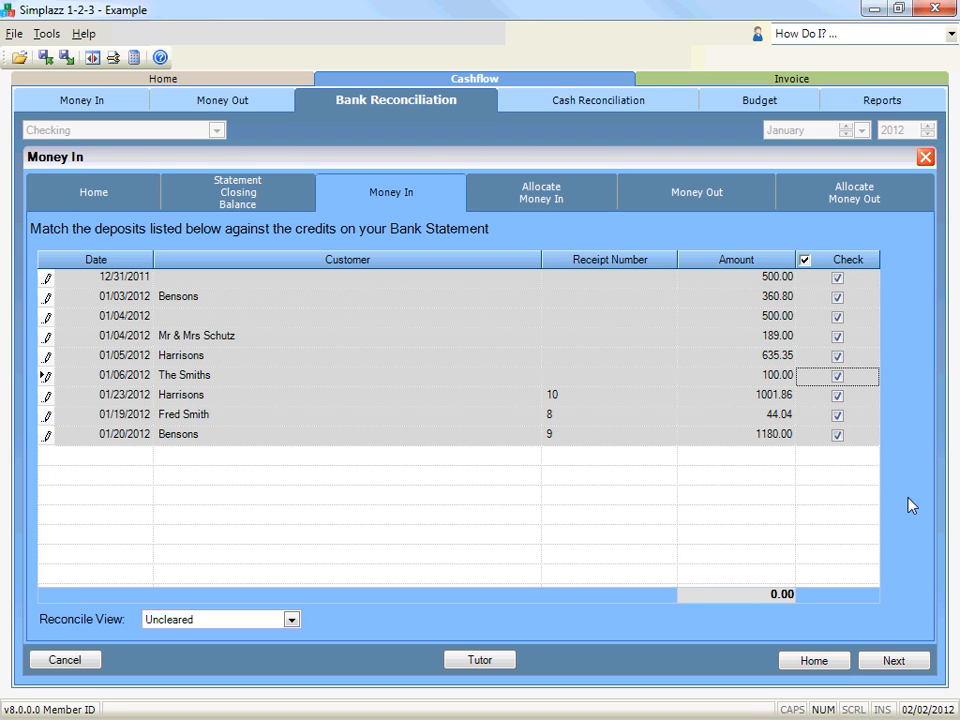
{"action": "left_click", "coordinate": [805, 261]}
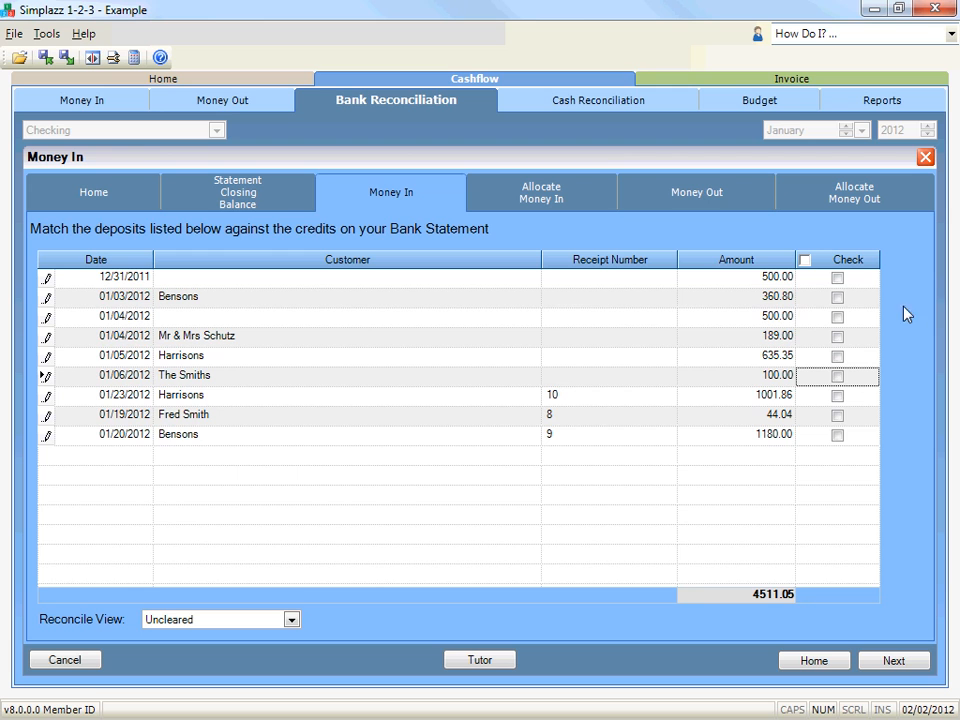
Step: Mark all listed deposits as matched and continue to the payments without recording any additional receipts
{"action": "left_click", "coordinate": [805, 261]}
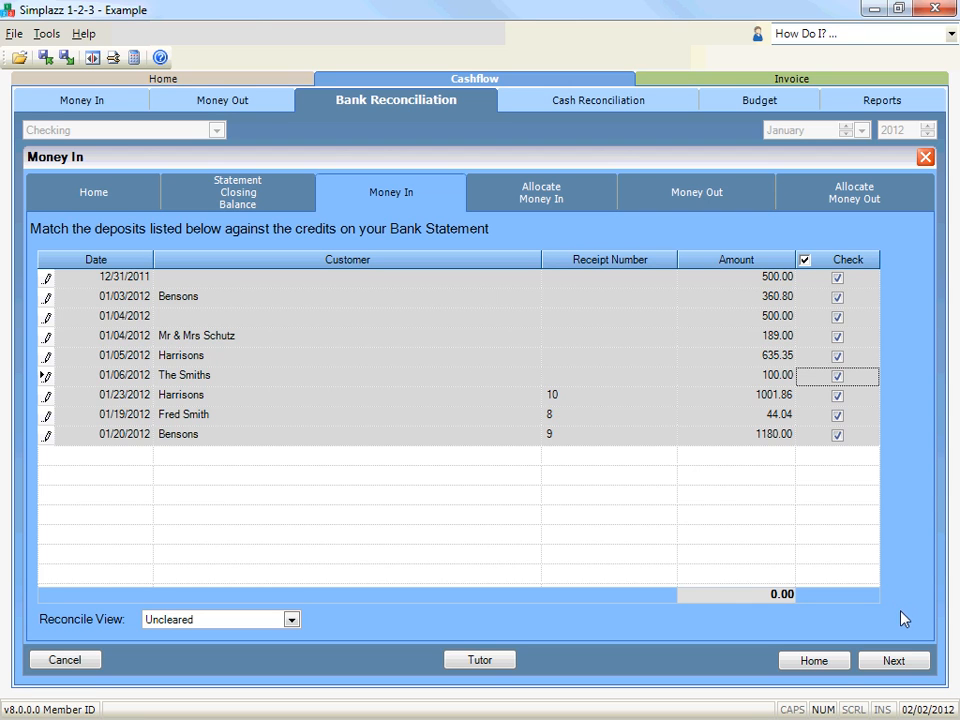
{"action": "left_click", "coordinate": [913, 667]}
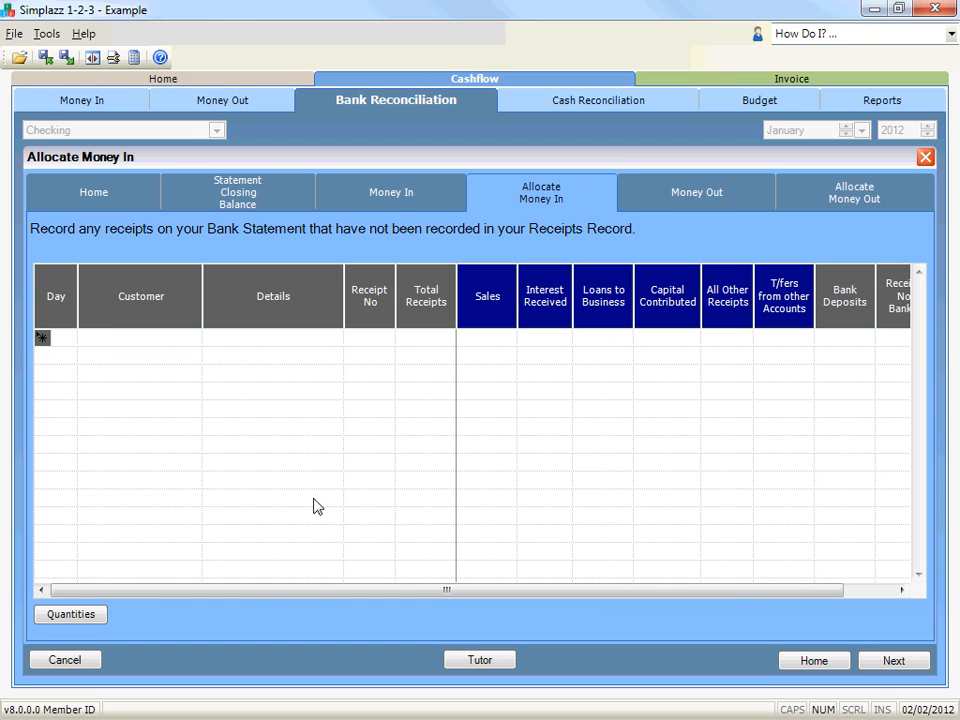
{"action": "mouse_move", "coordinate": [334, 338]}
{"action": "left_click", "coordinate": [880, 664]}
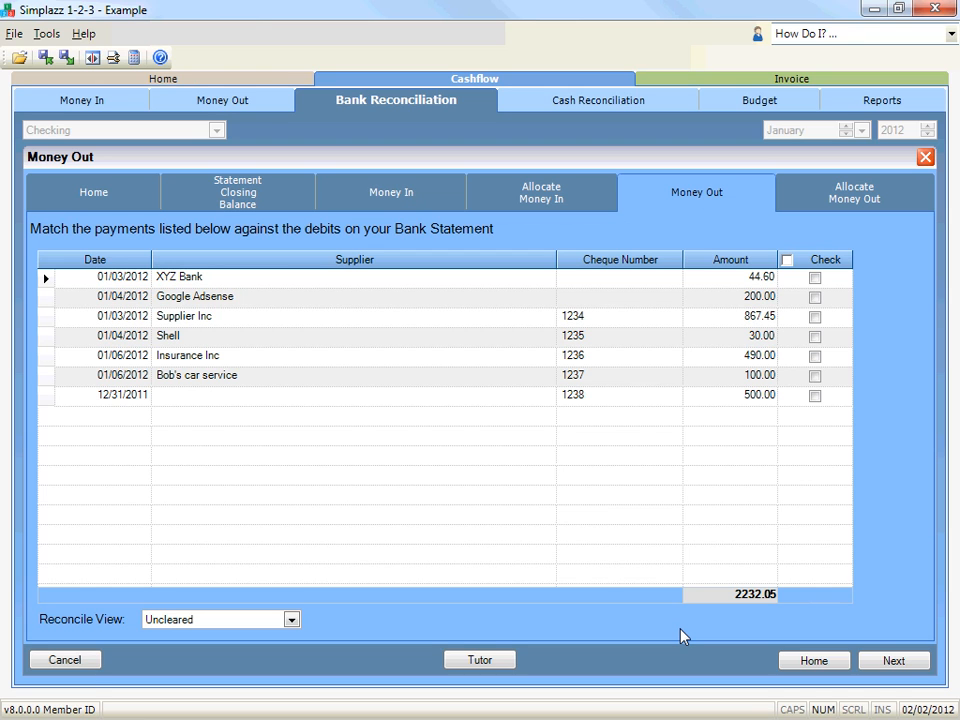
{"action": "left_click", "coordinate": [815, 396]}
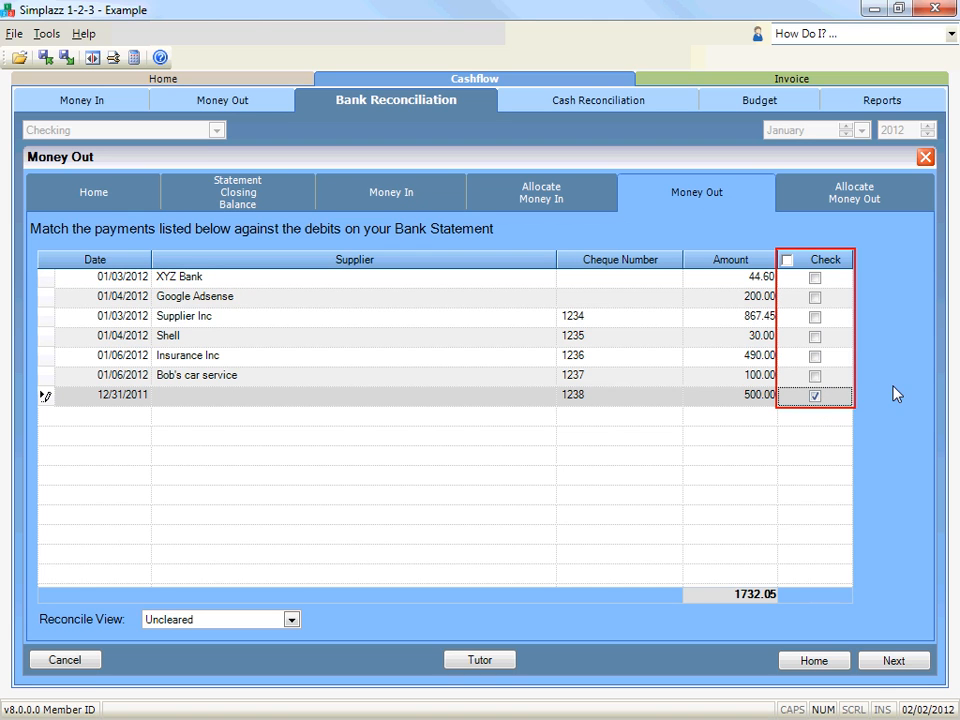
{"action": "left_click", "coordinate": [815, 376]}
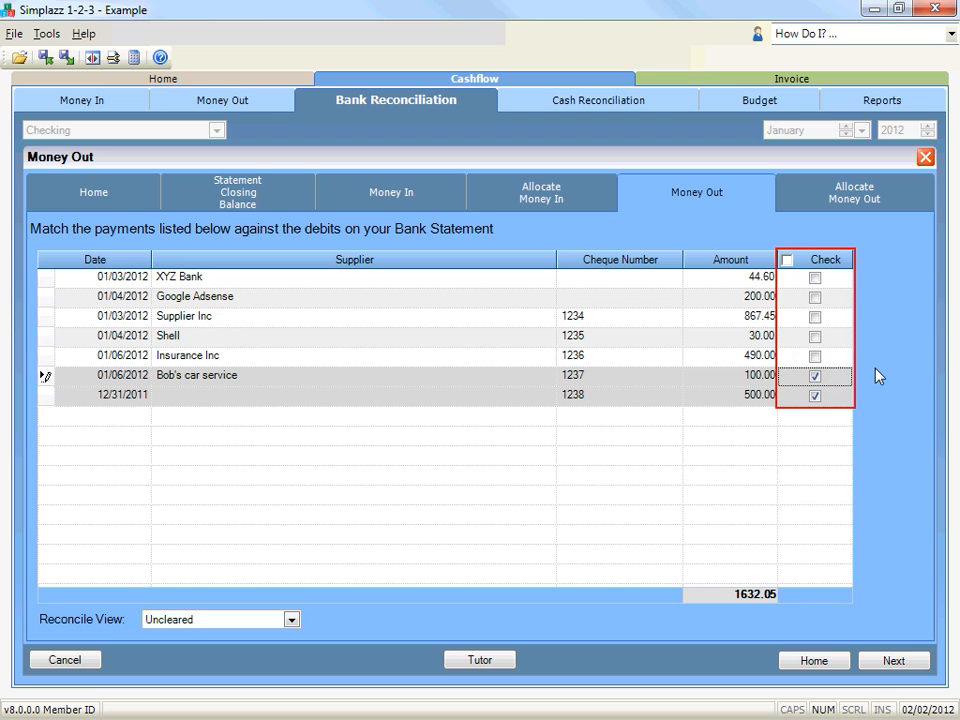
{"action": "left_click", "coordinate": [815, 357]}
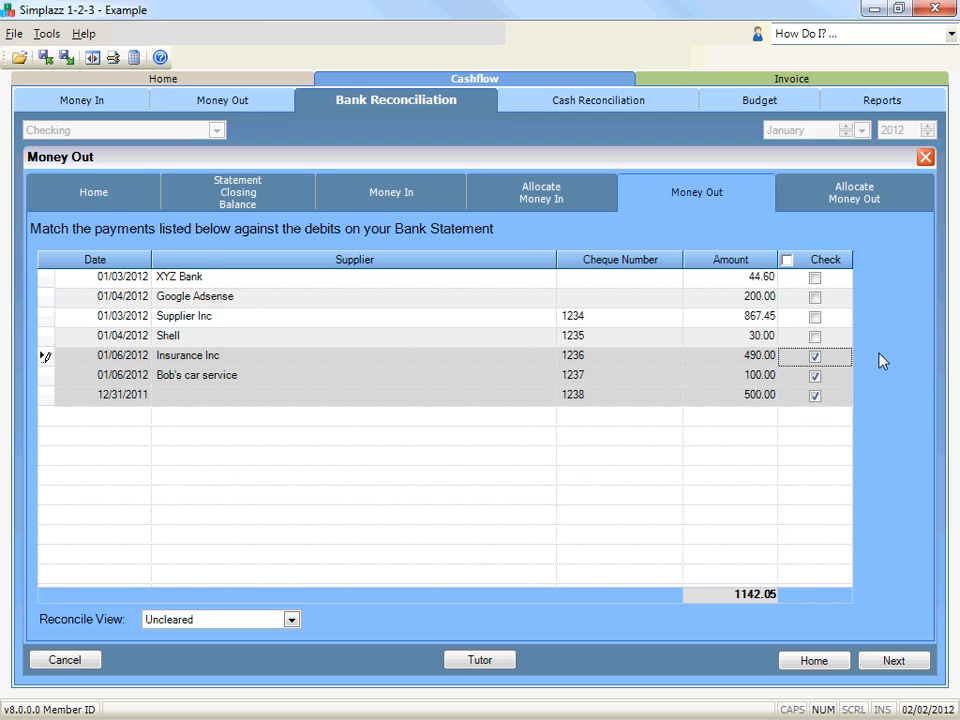
{"action": "left_click", "coordinate": [815, 337]}
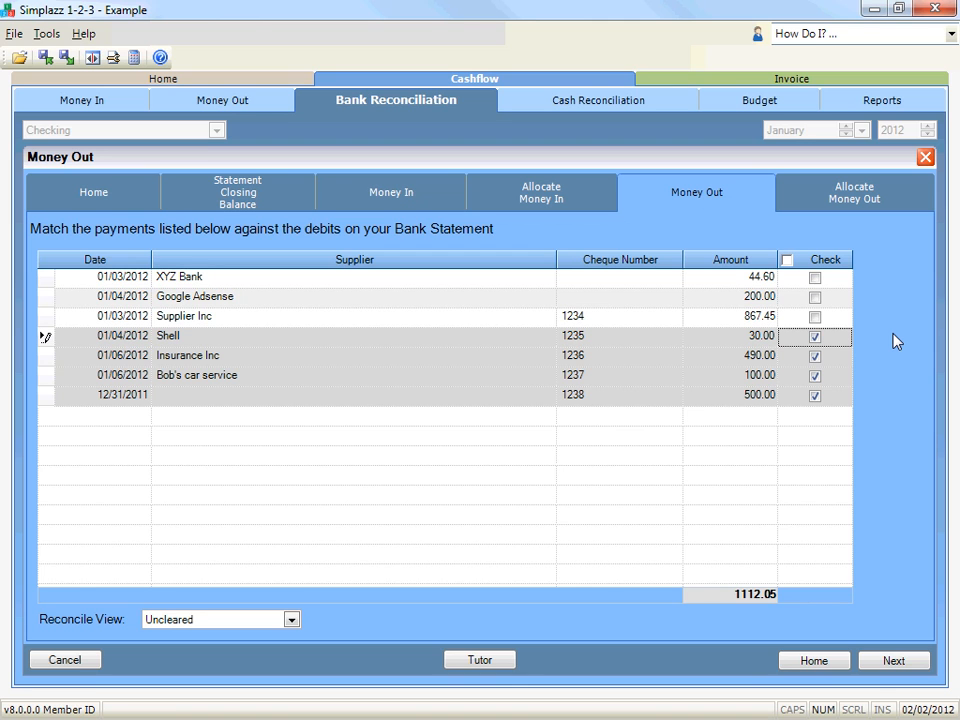
{"action": "left_click", "coordinate": [787, 260]}
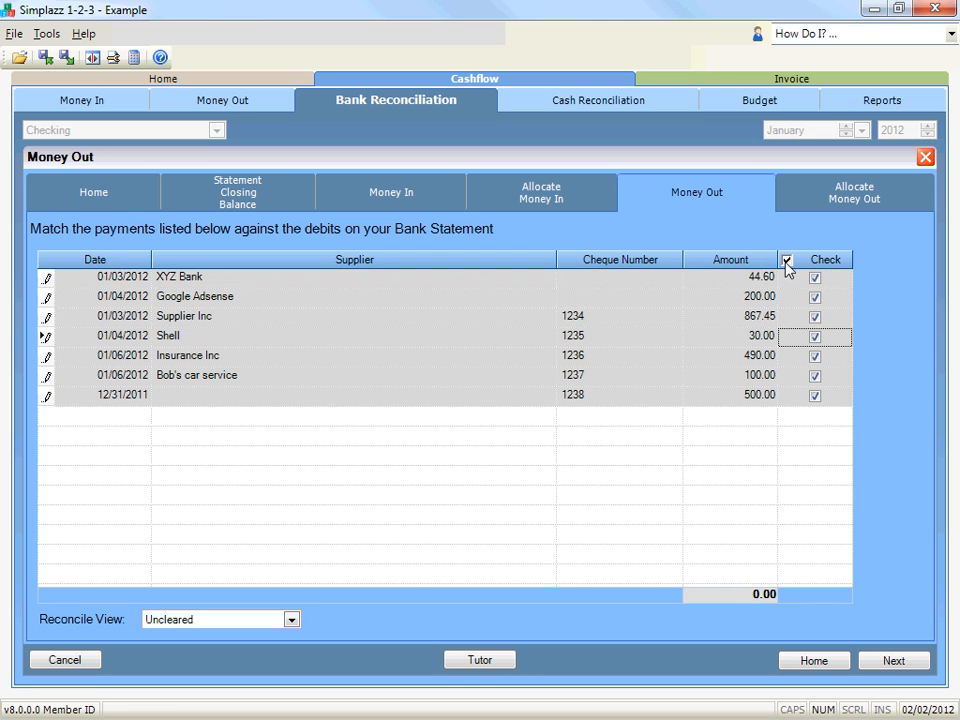
{"action": "left_click", "coordinate": [787, 261]}
Step: Mark all listed payments as matched and continue past the payment allocation page without recording any additional payments
{"action": "left_click", "coordinate": [787, 261]}
{"action": "left_click", "coordinate": [918, 662]}
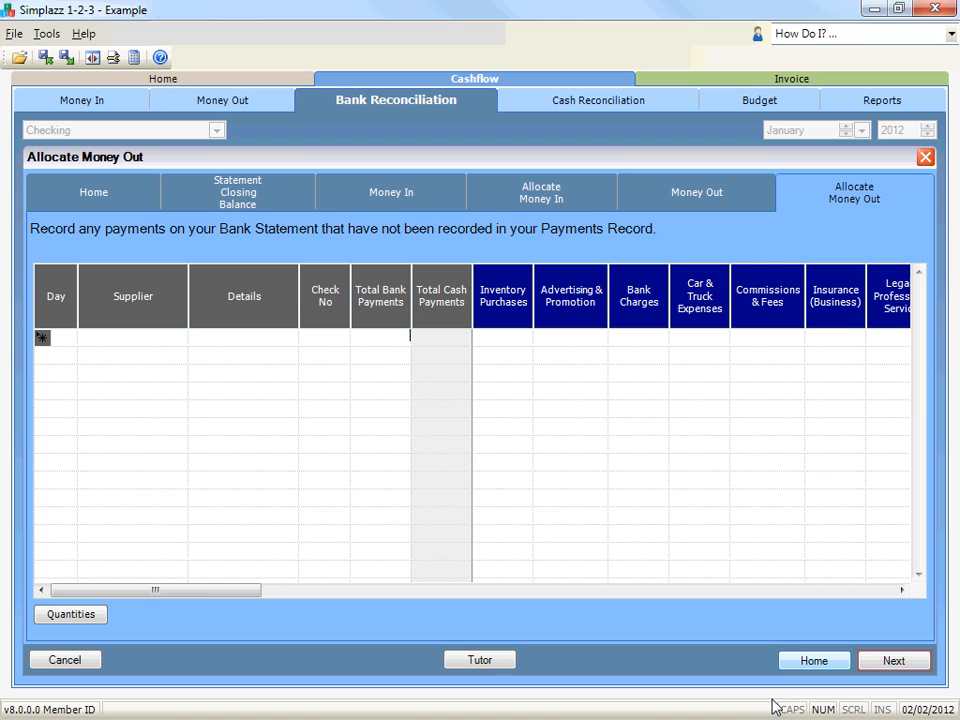
{"action": "left_click", "coordinate": [870, 667]}
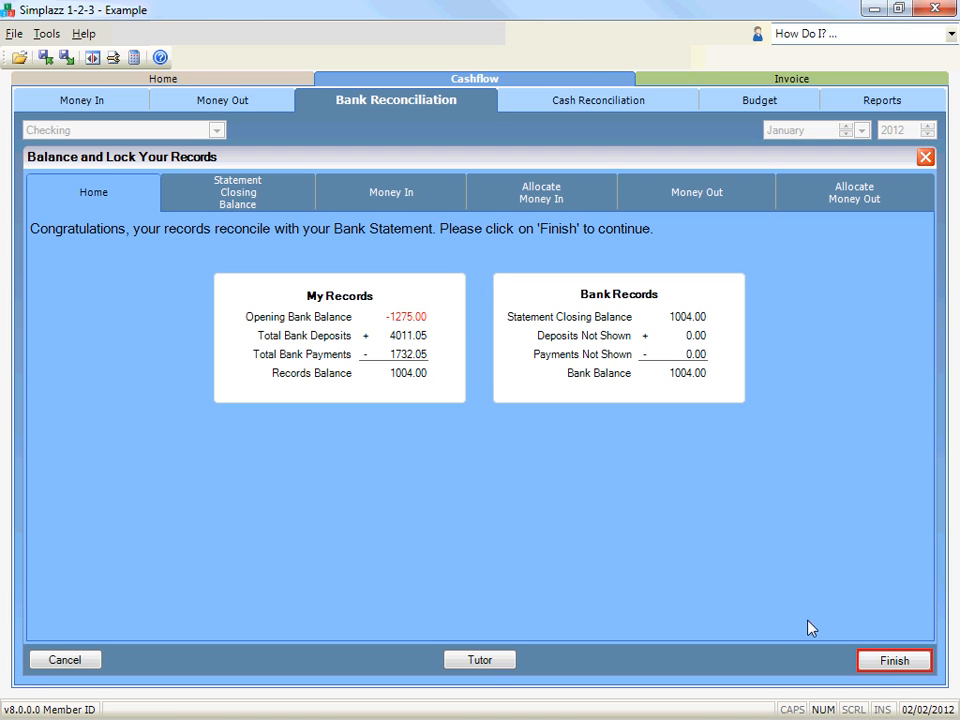
Step: Finish the bank reconciliation and lock the January 2012 records
{"action": "left_click", "coordinate": [868, 662]}
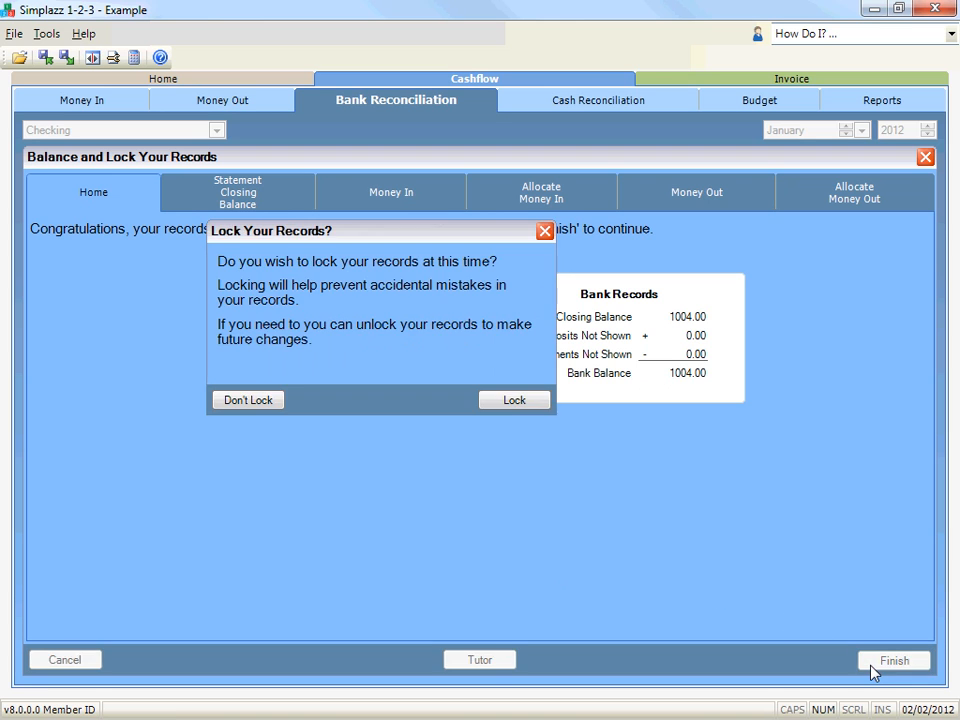
{"action": "left_click", "coordinate": [535, 404]}
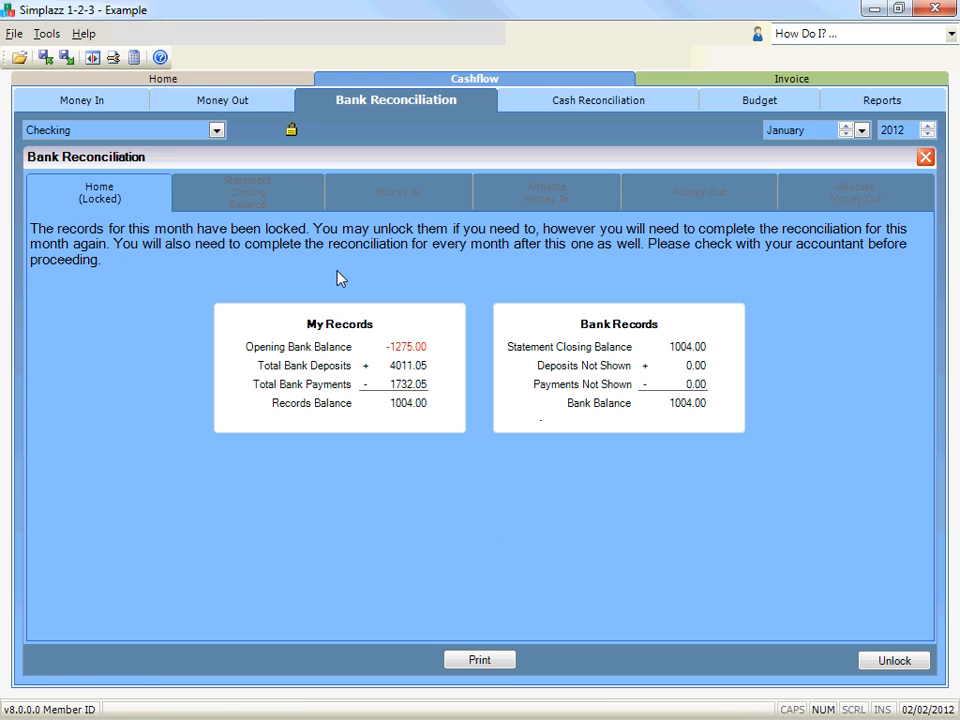
Step: Examine how the locked month appears in the Money In, Money Out, Bank Reconciliation and Cash Reconciliation pages
{"action": "left_click", "coordinate": [118, 100]}
{"action": "left_click", "coordinate": [272, 100]}
{"action": "left_click", "coordinate": [416, 106]}
{"action": "left_click", "coordinate": [518, 103]}
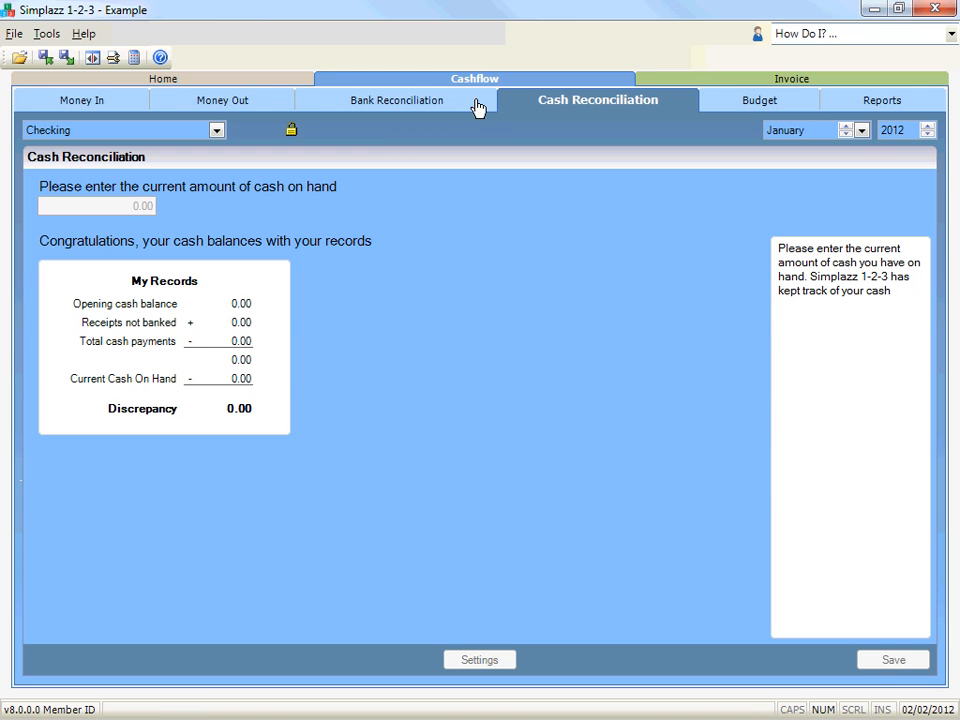
Step: Return to the Bank Reconciliation page and unlock the January 2012 records
{"action": "left_click", "coordinate": [477, 108]}
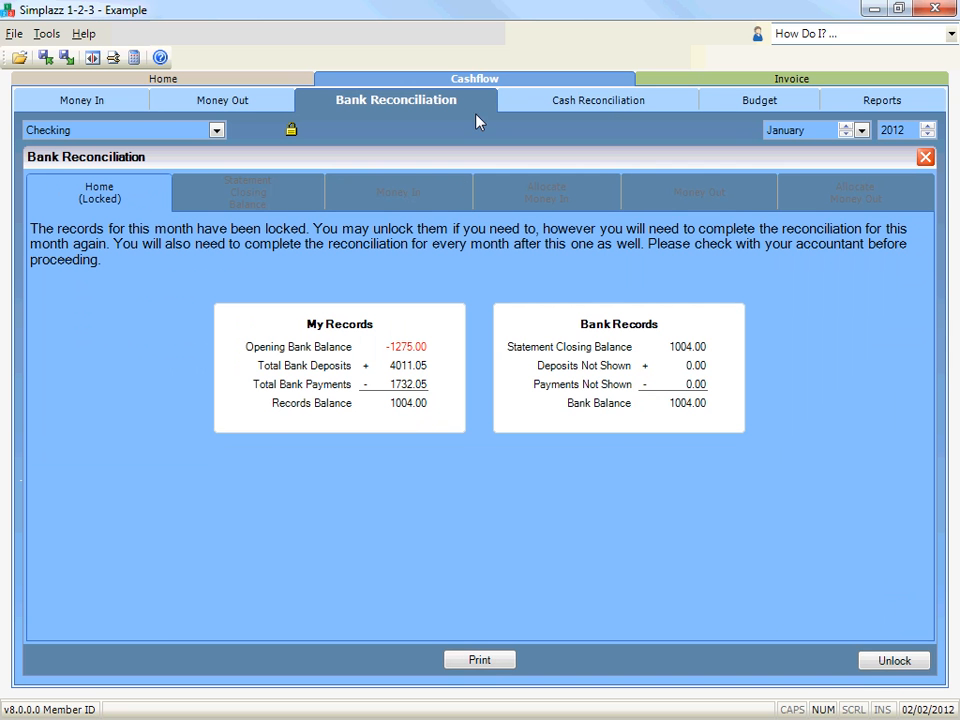
{"action": "left_click", "coordinate": [862, 663]}
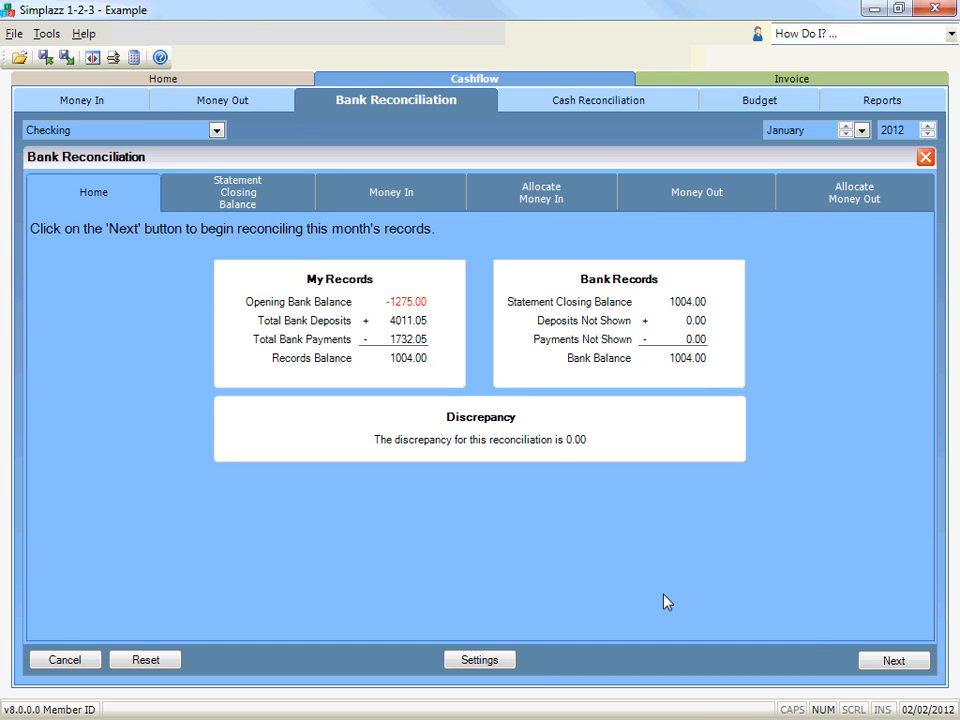